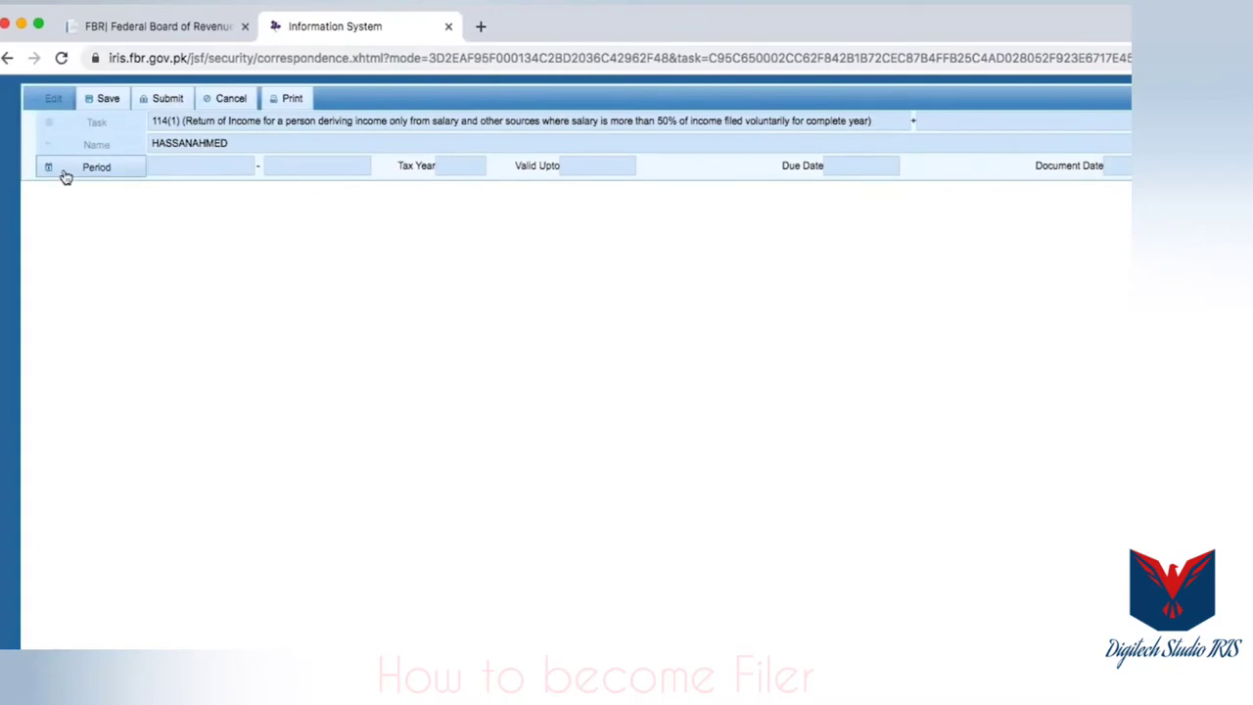
Search for tax period 2019 and select the period from 01-JUL-2018 to 30-JUN-2019 for the return
left_click(64, 175)
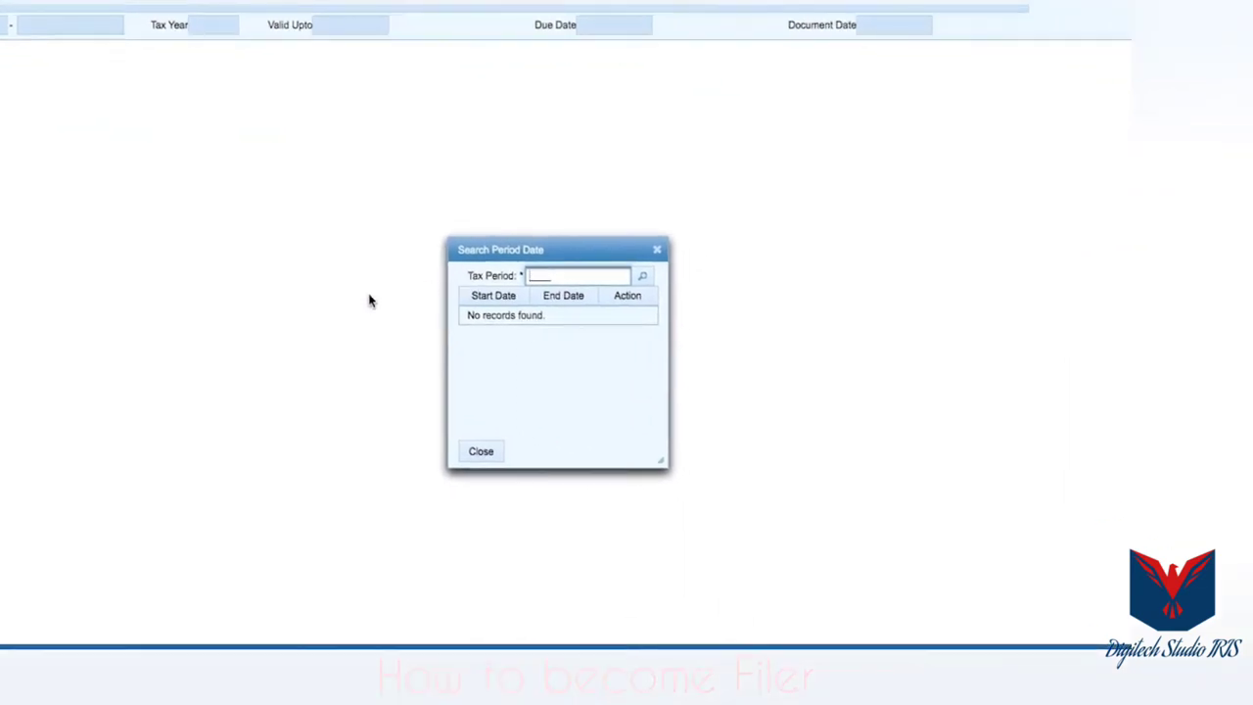
type("2019")
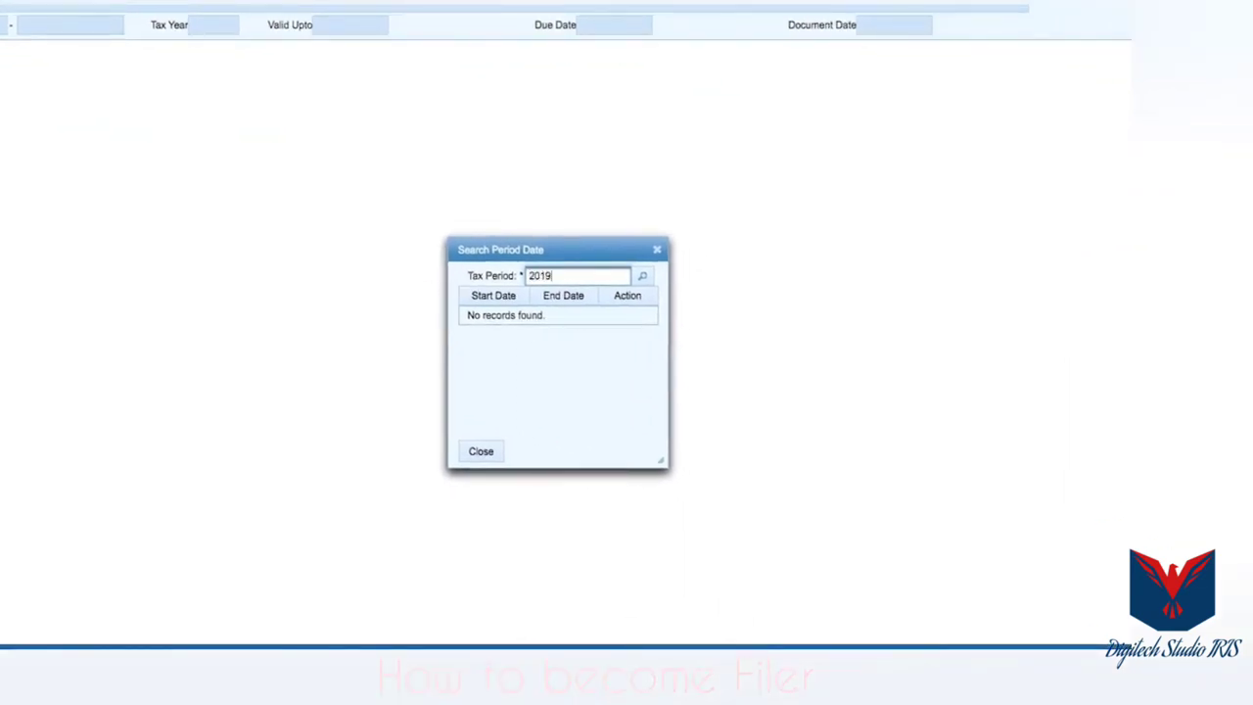
left_click(644, 279)
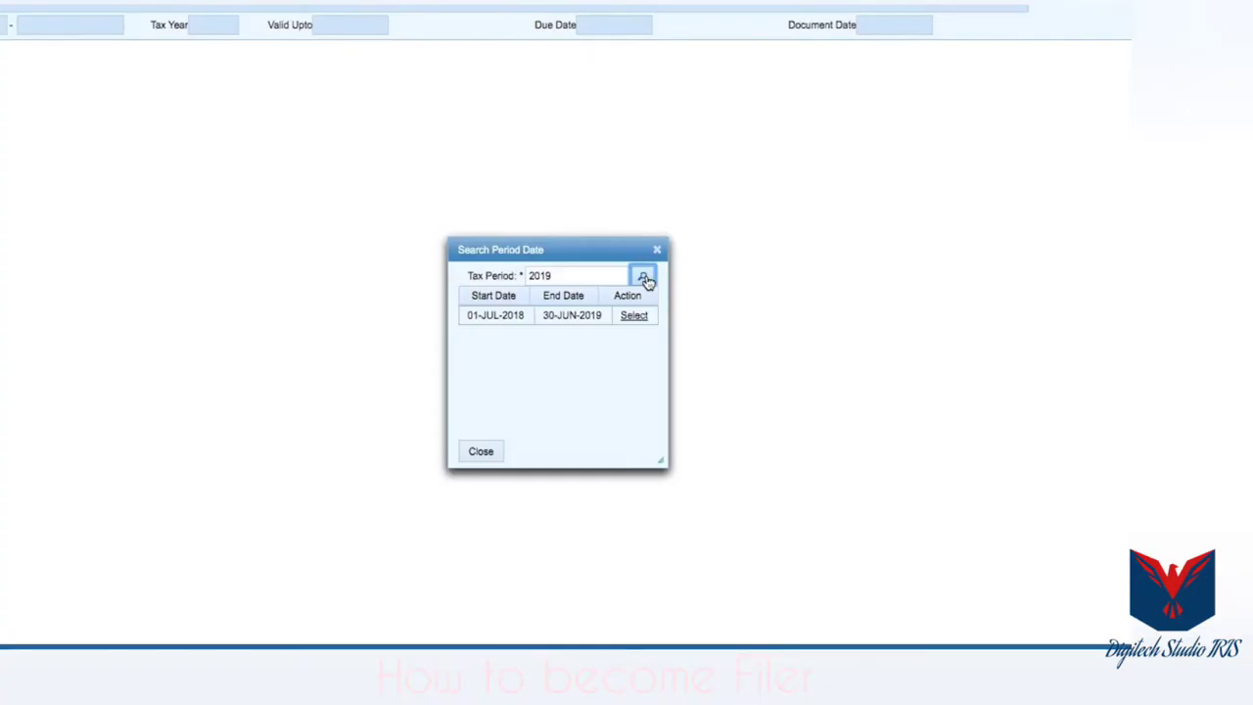
left_click(635, 316)
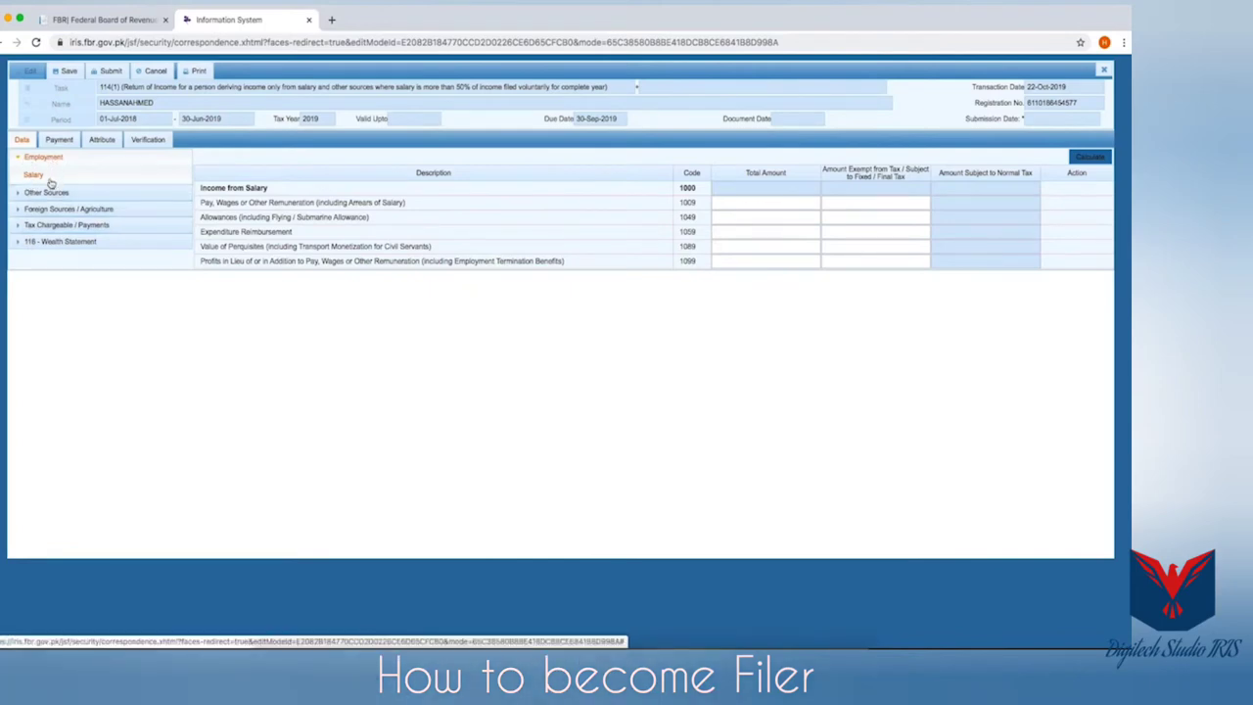
Enter 2,200,000 as total pay and wages with 12,000 exempt from tax in the Salary section, and calculate it
left_click(765, 202)
type("2,2")
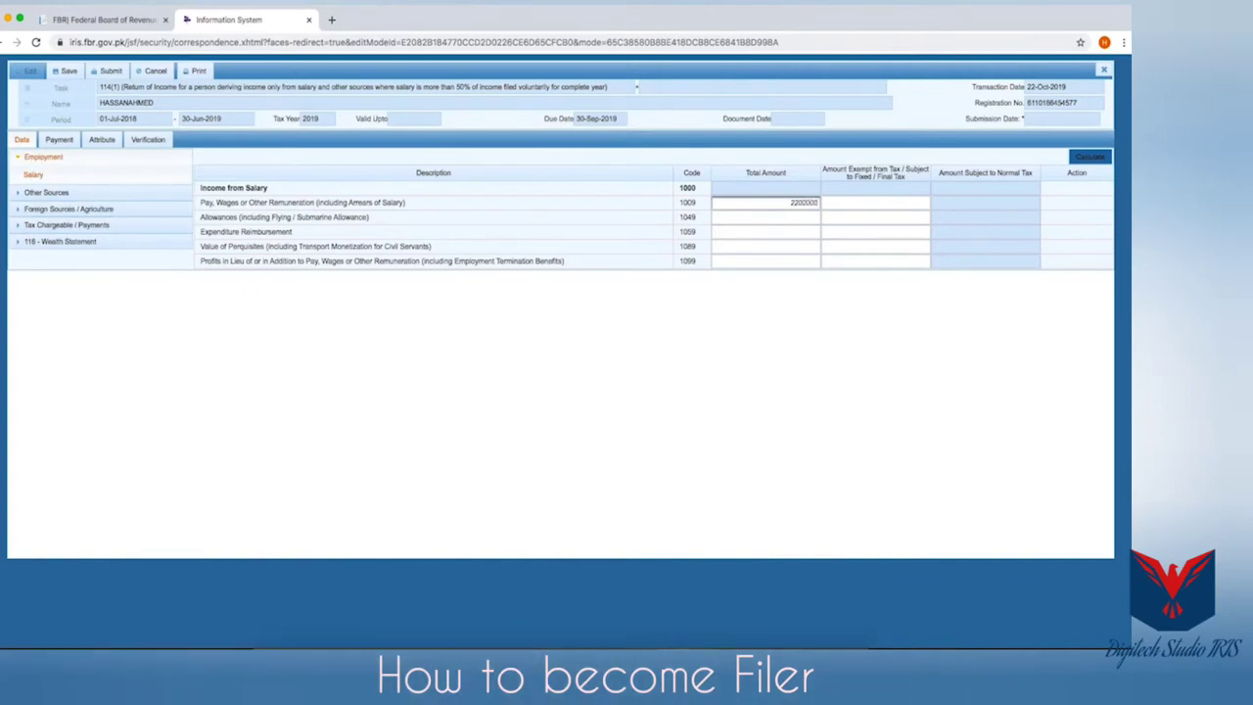
type("00,000")
left_click(795, 303)
left_click(903, 200)
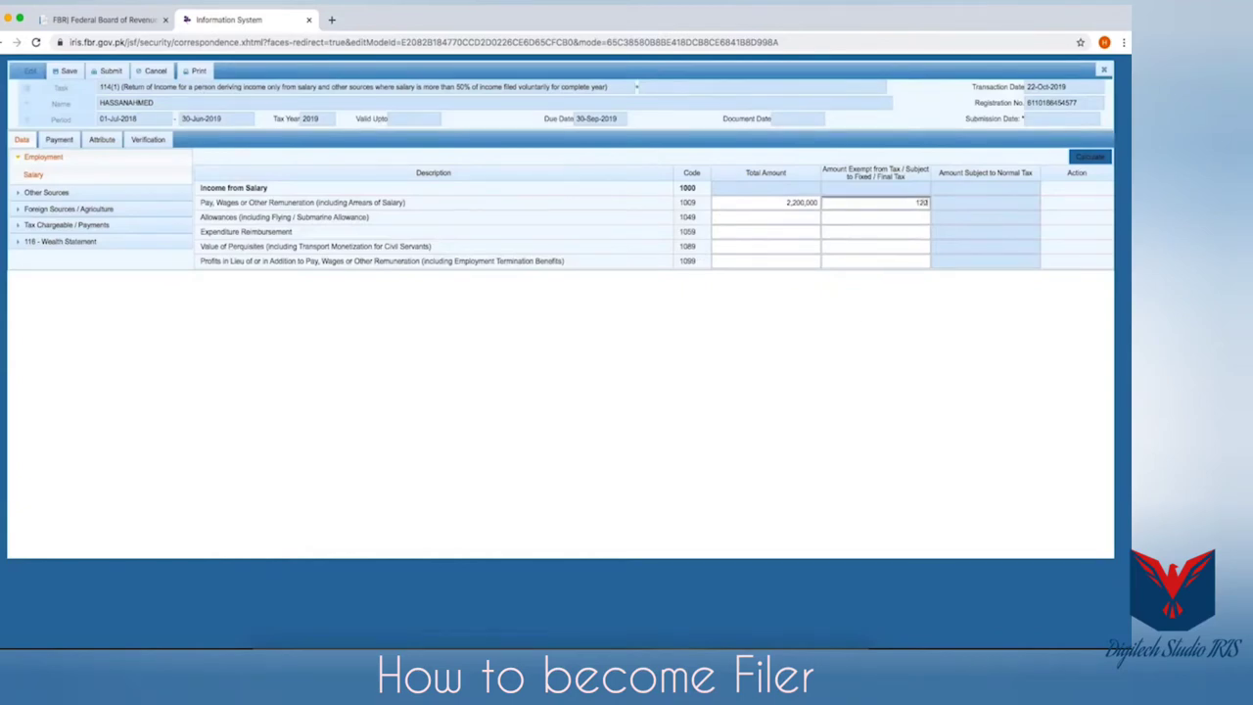
left_click(740, 313)
left_click_drag(202, 218, 327, 221)
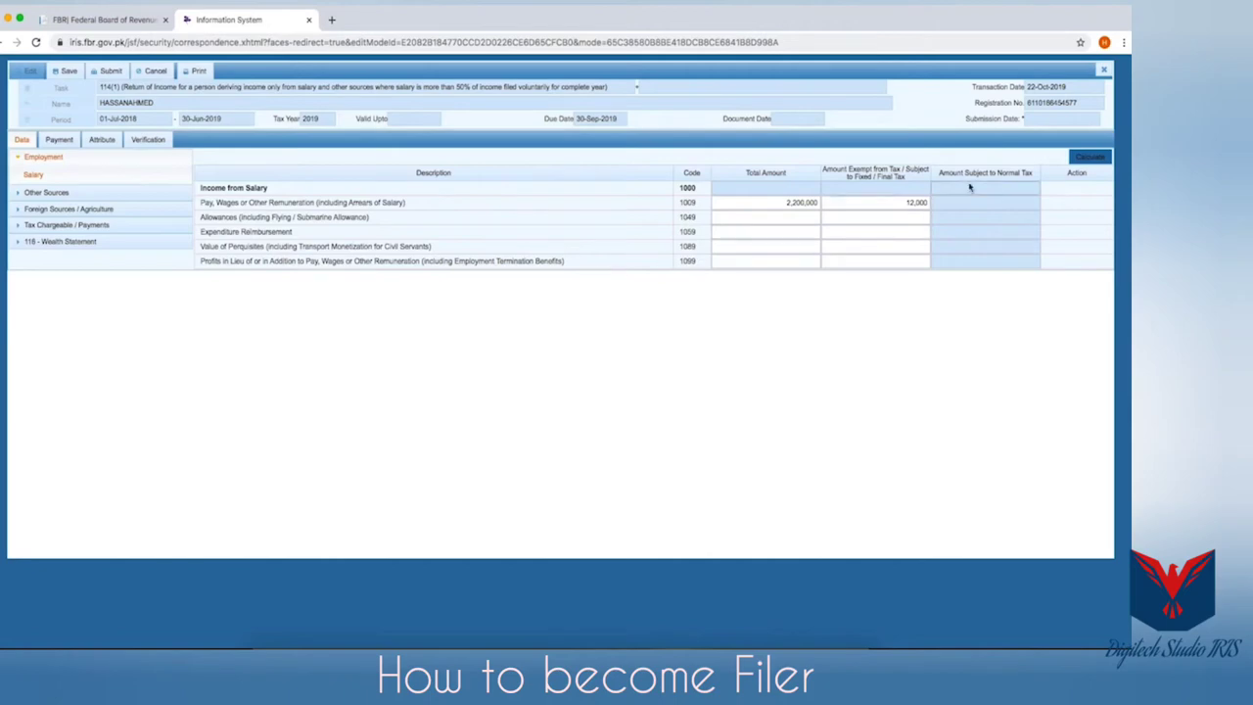
left_click(1082, 157)
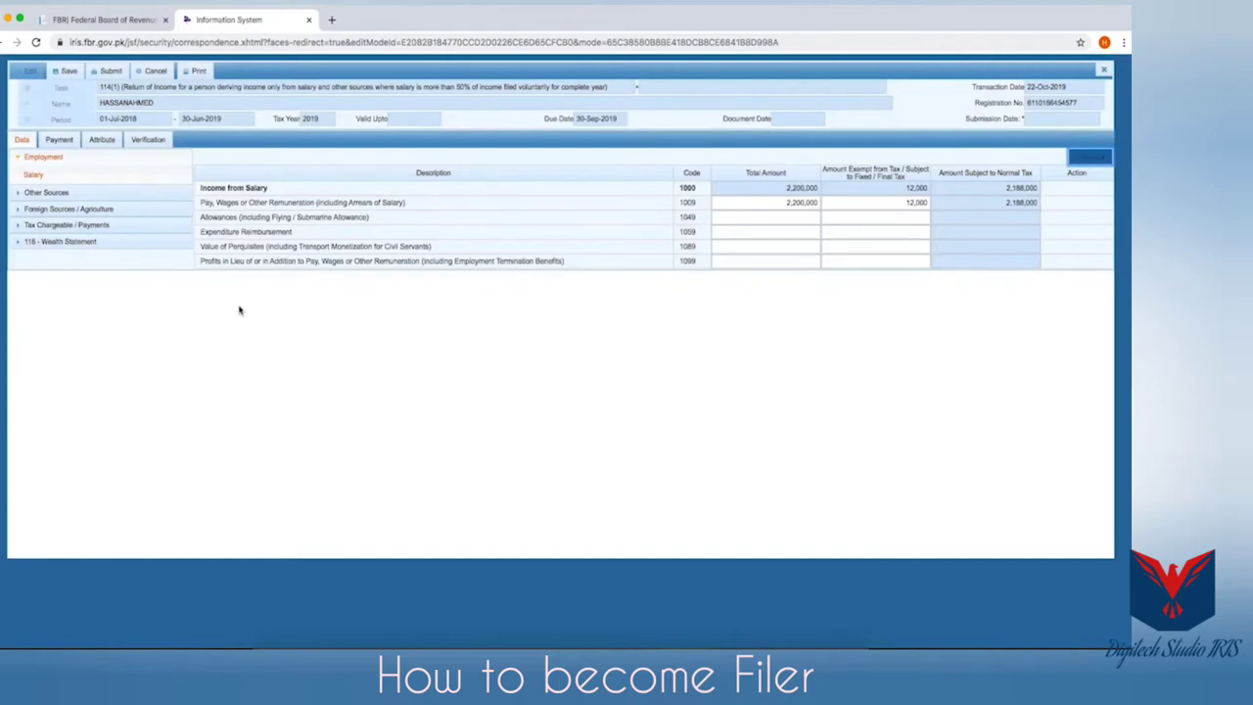
Enter 8,000 as total Profit on Debt under Receipts / Deductions of Other Sources, and calculate the section
left_click(16, 194)
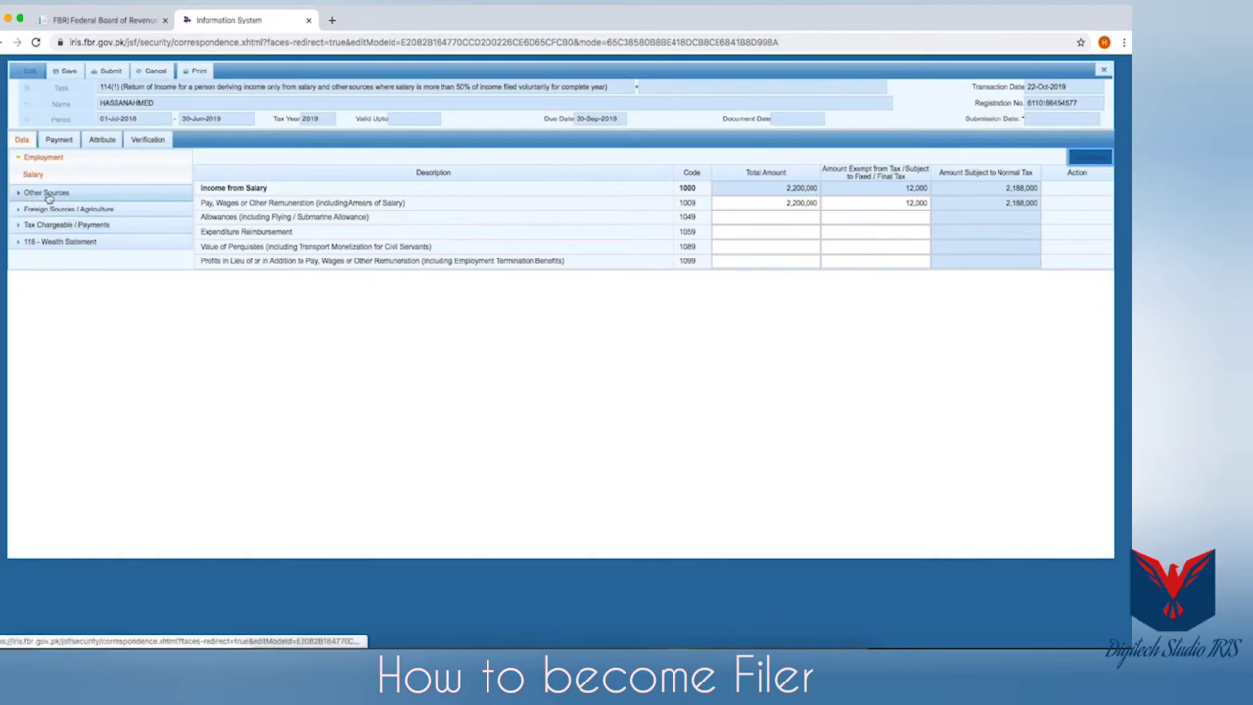
left_click(47, 195)
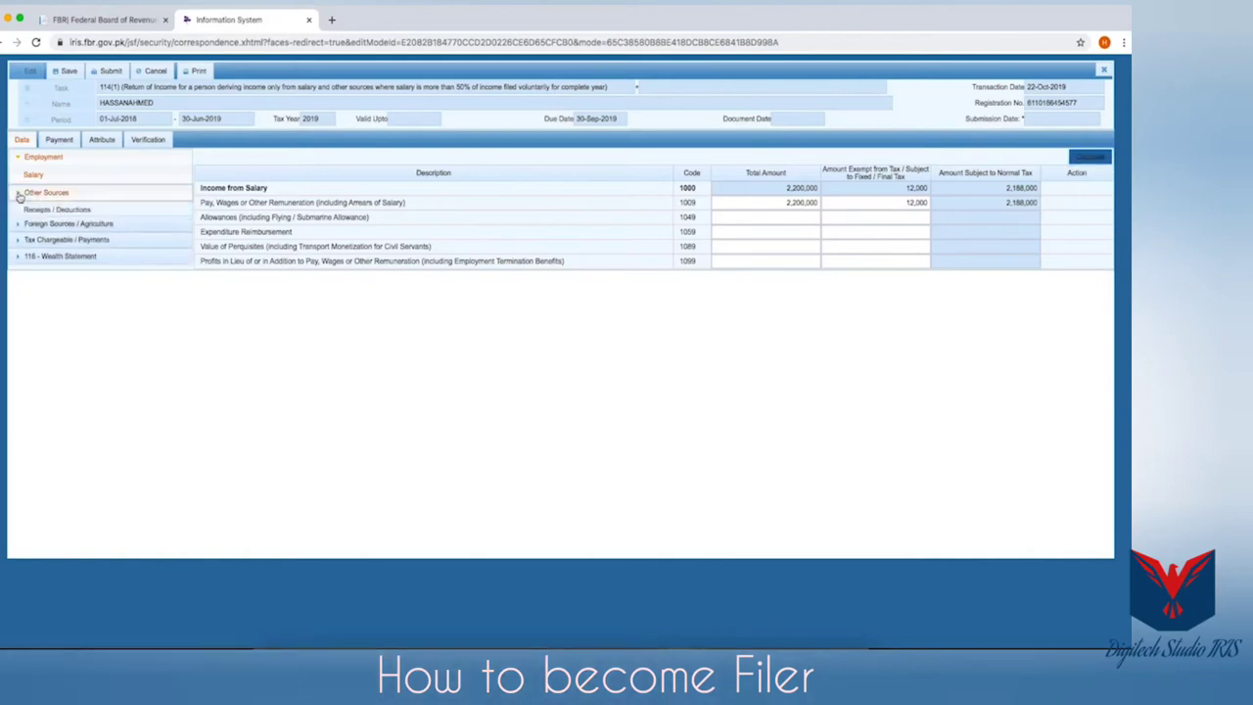
left_click(84, 212)
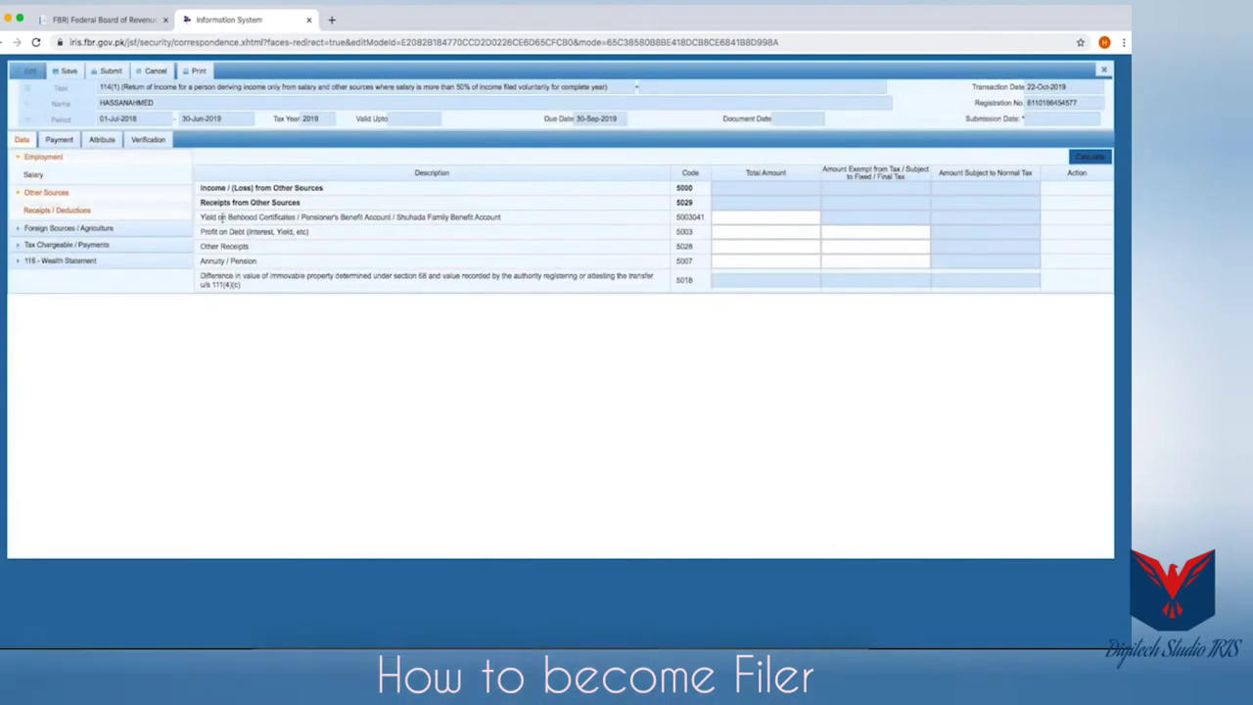
left_click_drag(228, 217, 412, 217)
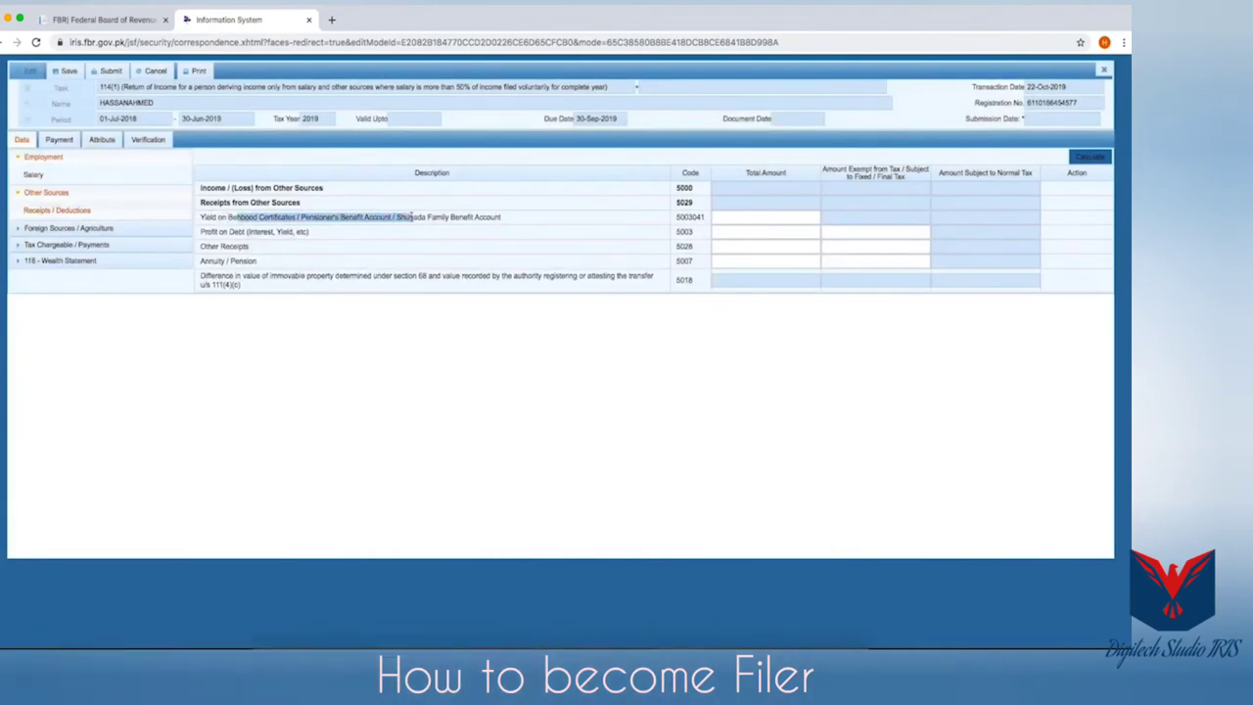
left_click(432, 218)
left_click(731, 220)
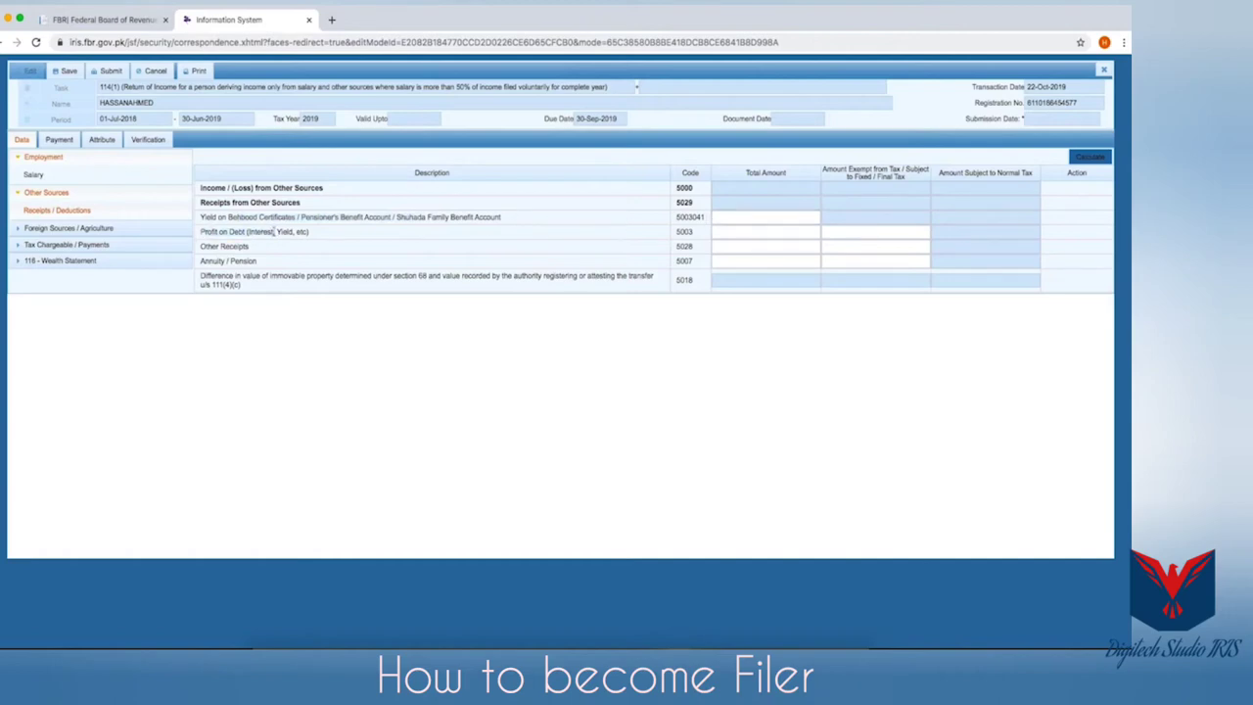
left_click(816, 232)
left_click(736, 352)
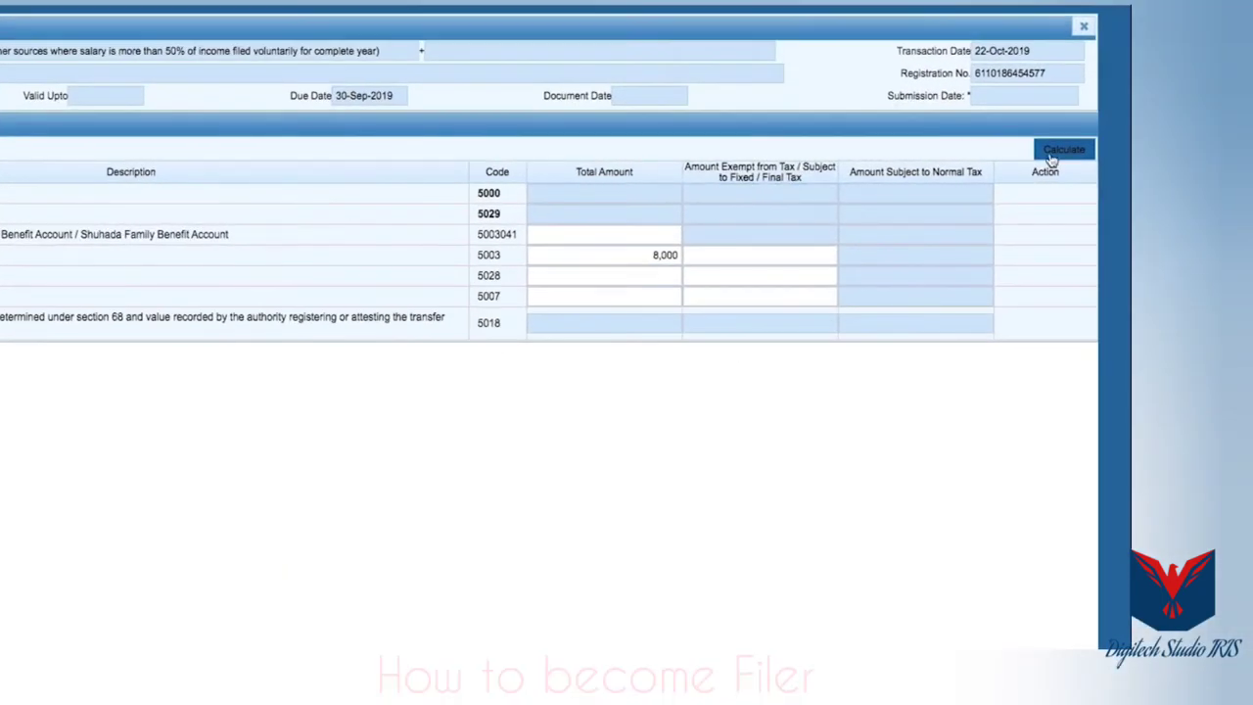
left_click(1079, 154)
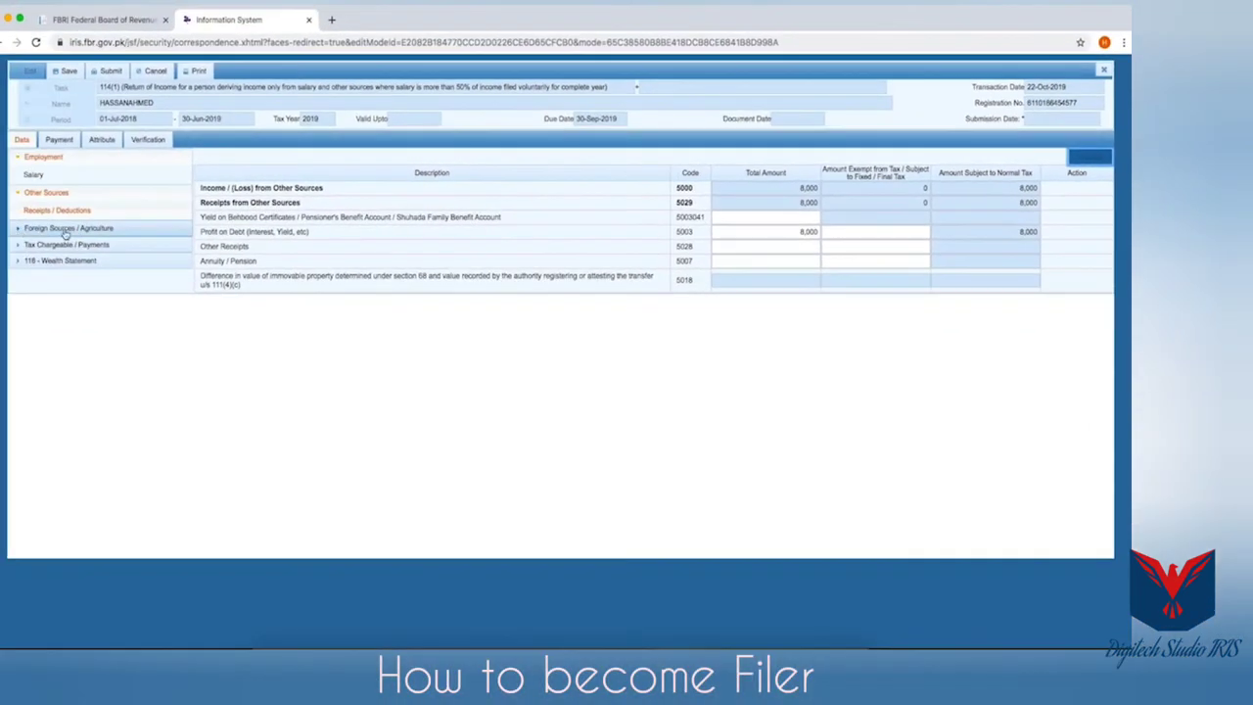
Examine the Foreign Sources and Agriculture income sections of the return
left_click(17, 230)
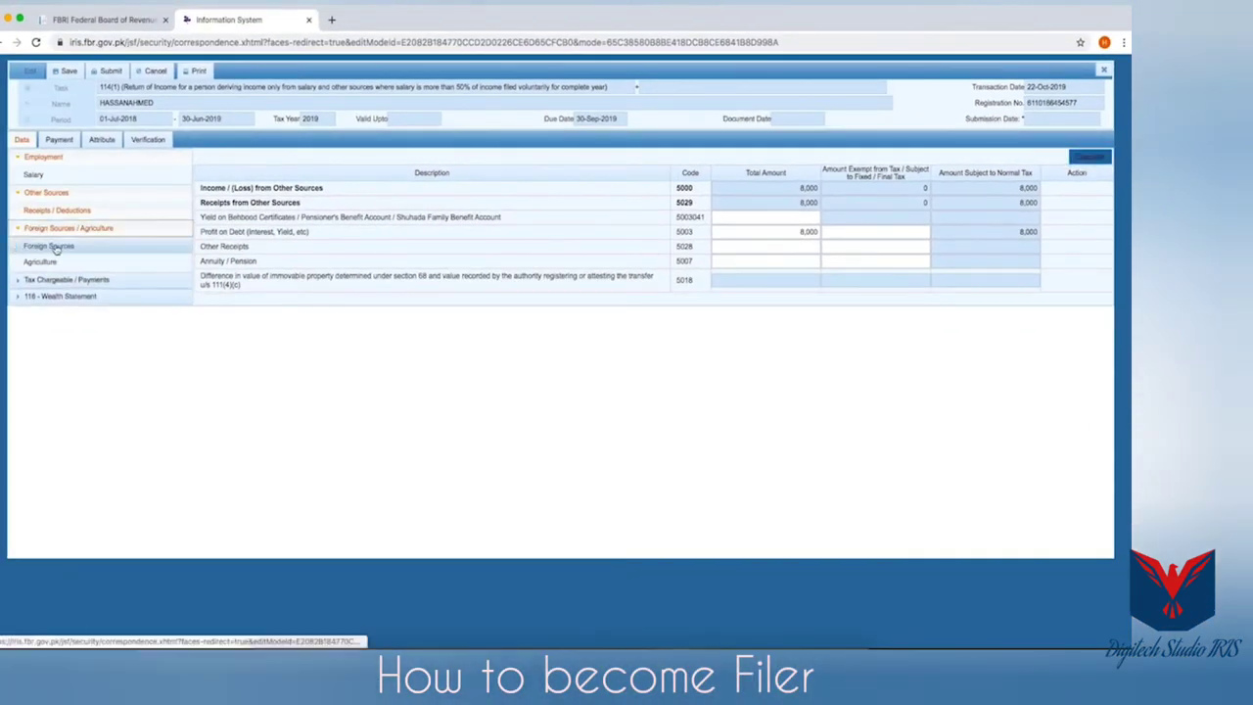
left_click(51, 247)
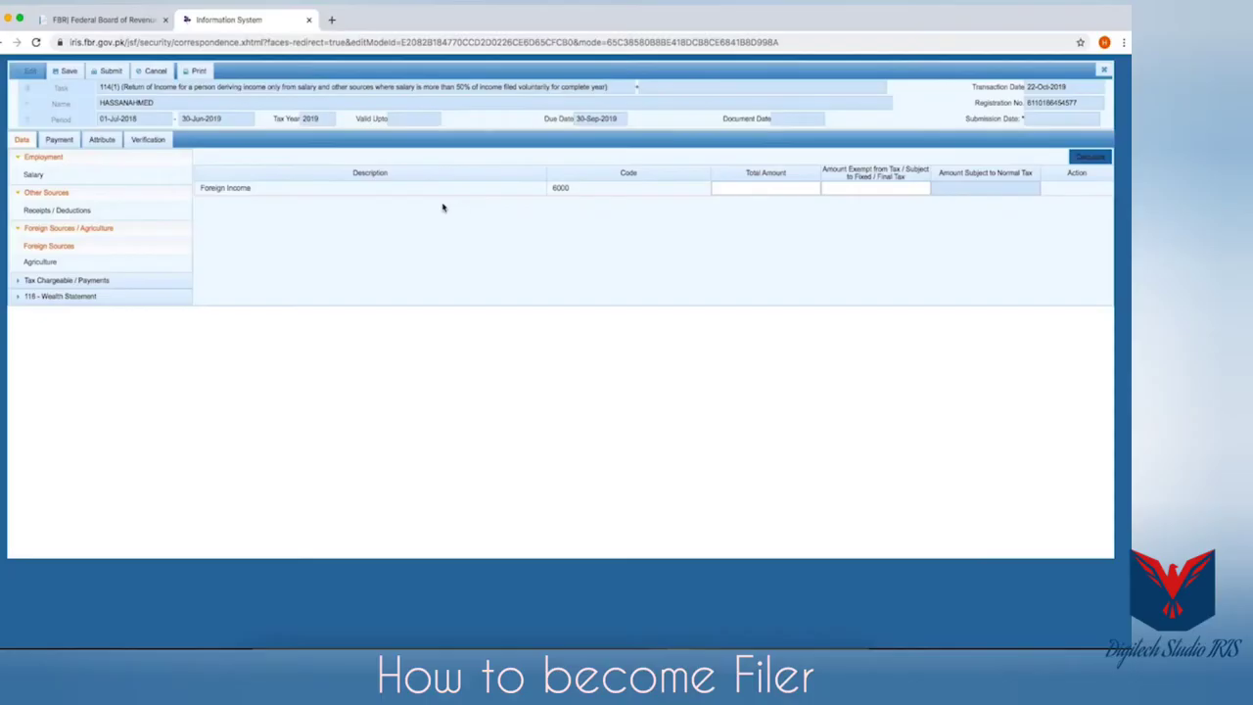
left_click(31, 261)
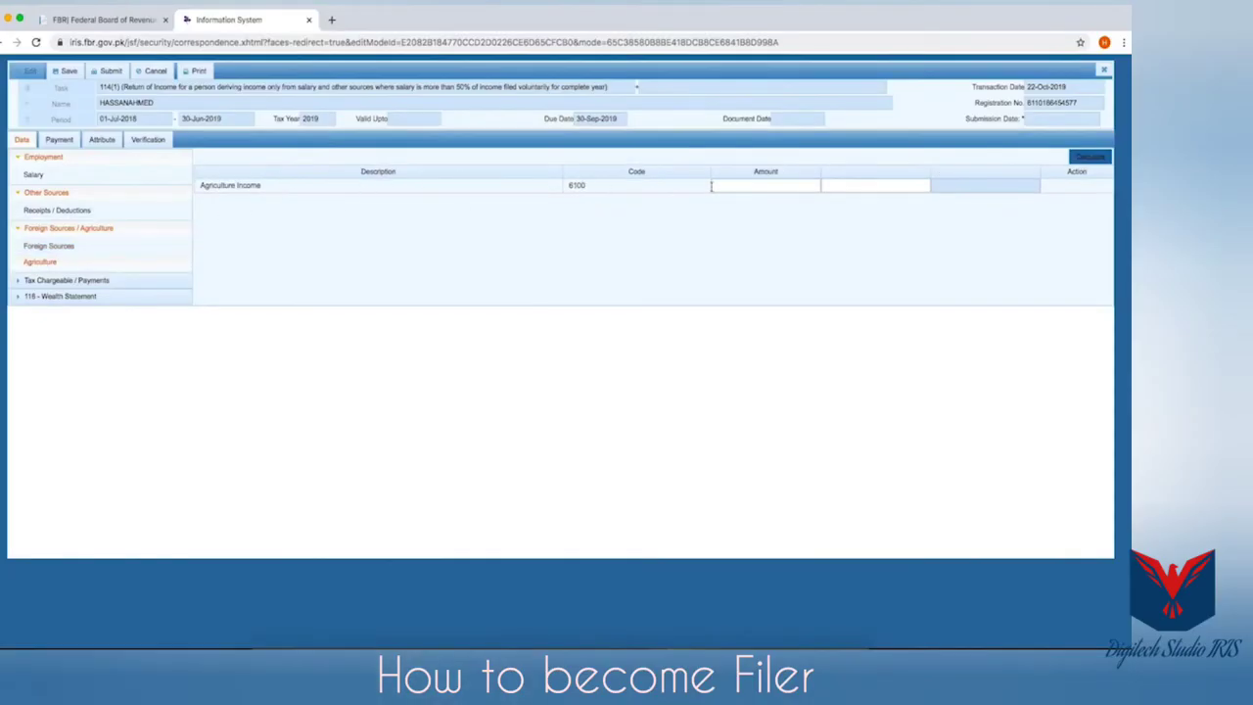
left_click(712, 187)
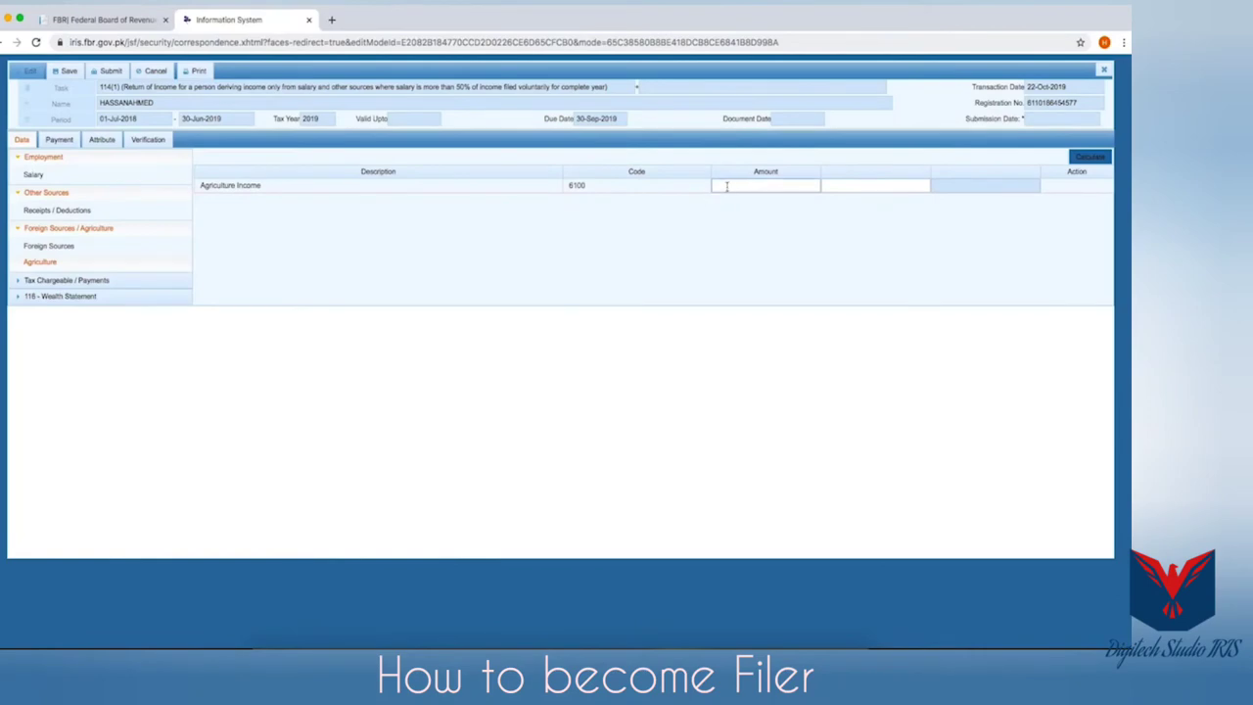
Enter 70,000 as tax deducted on Salary of Corporate Sector Employees u/s 149 in the Adjustable Tax section
left_click(17, 282)
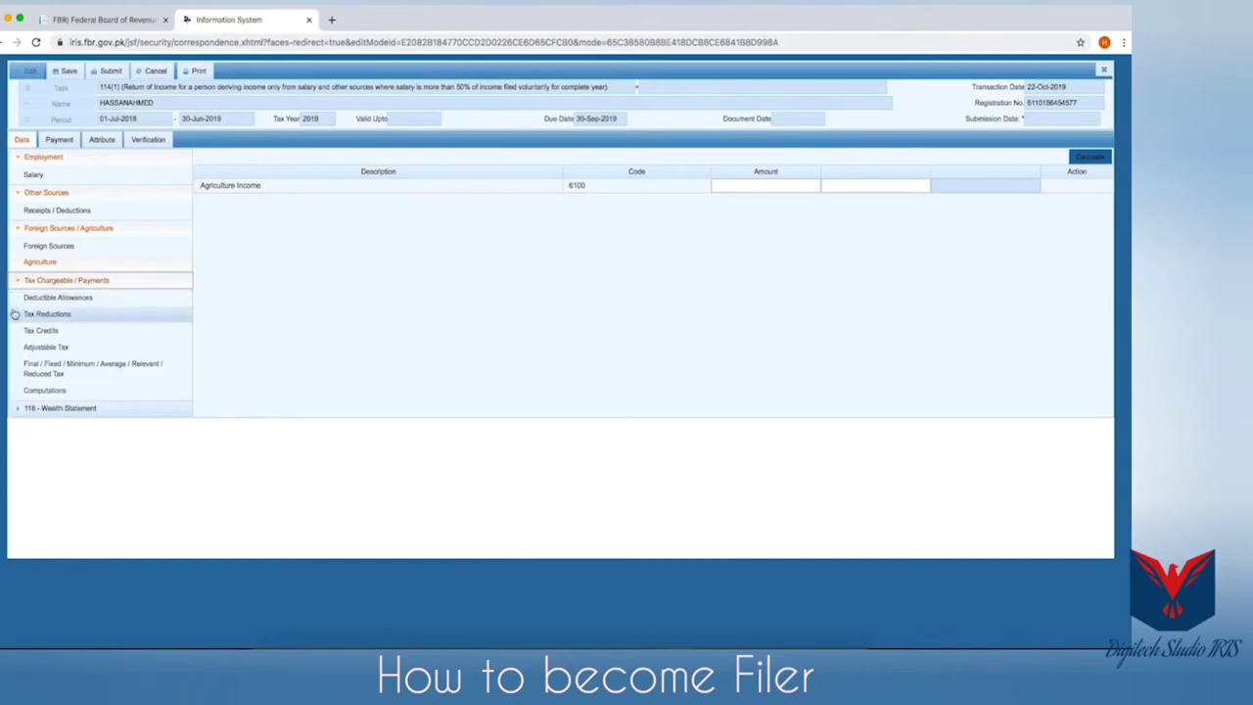
left_click(29, 315)
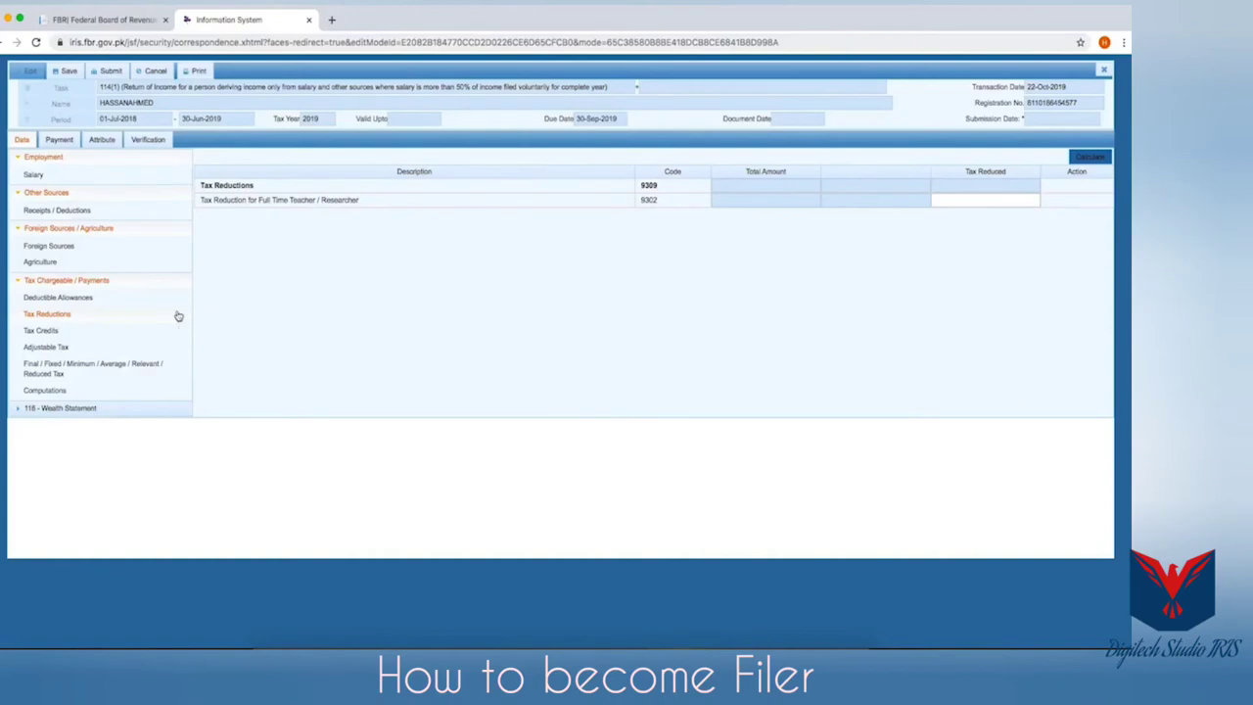
left_click(39, 347)
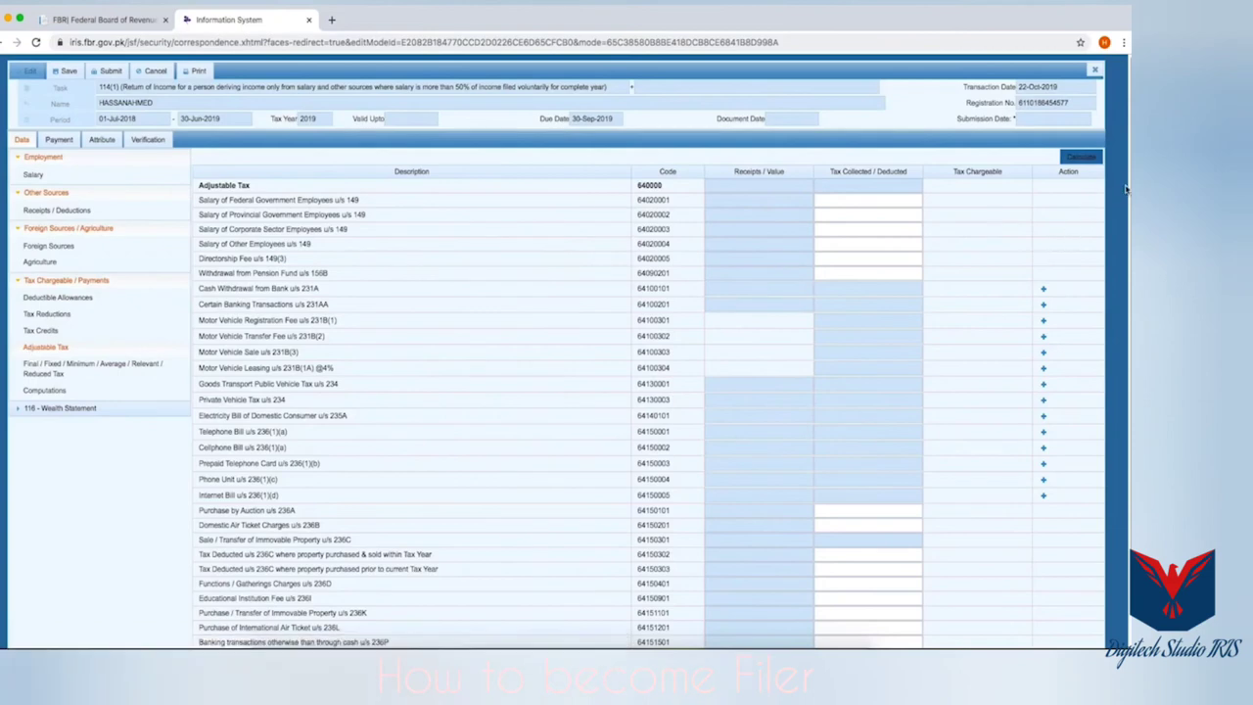
scroll(1126, 216, "down", 1)
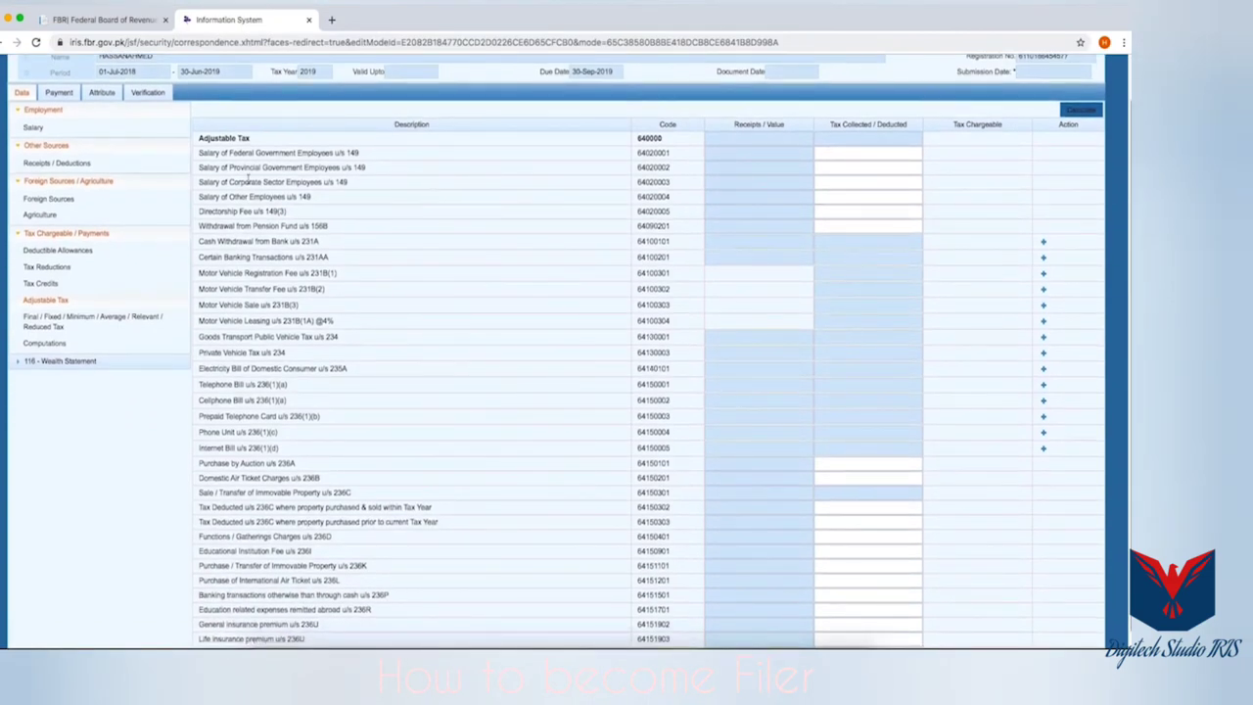
left_click(855, 185)
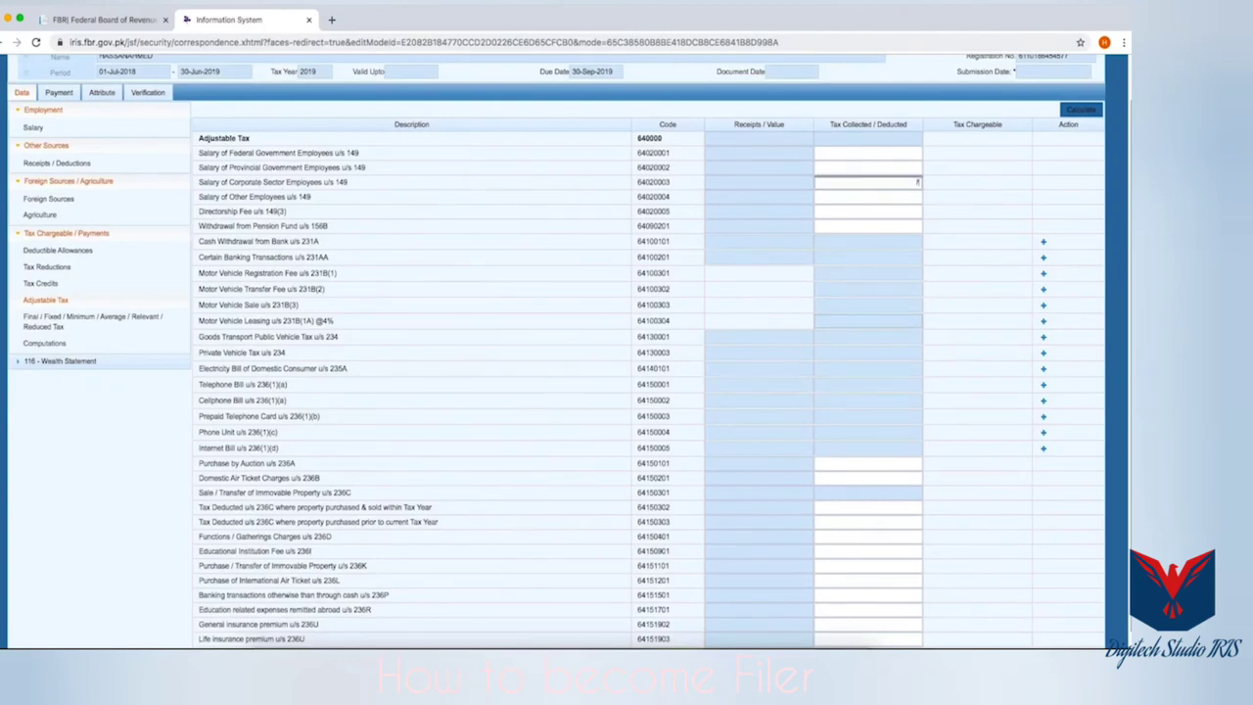
type("70000")
left_click(949, 299)
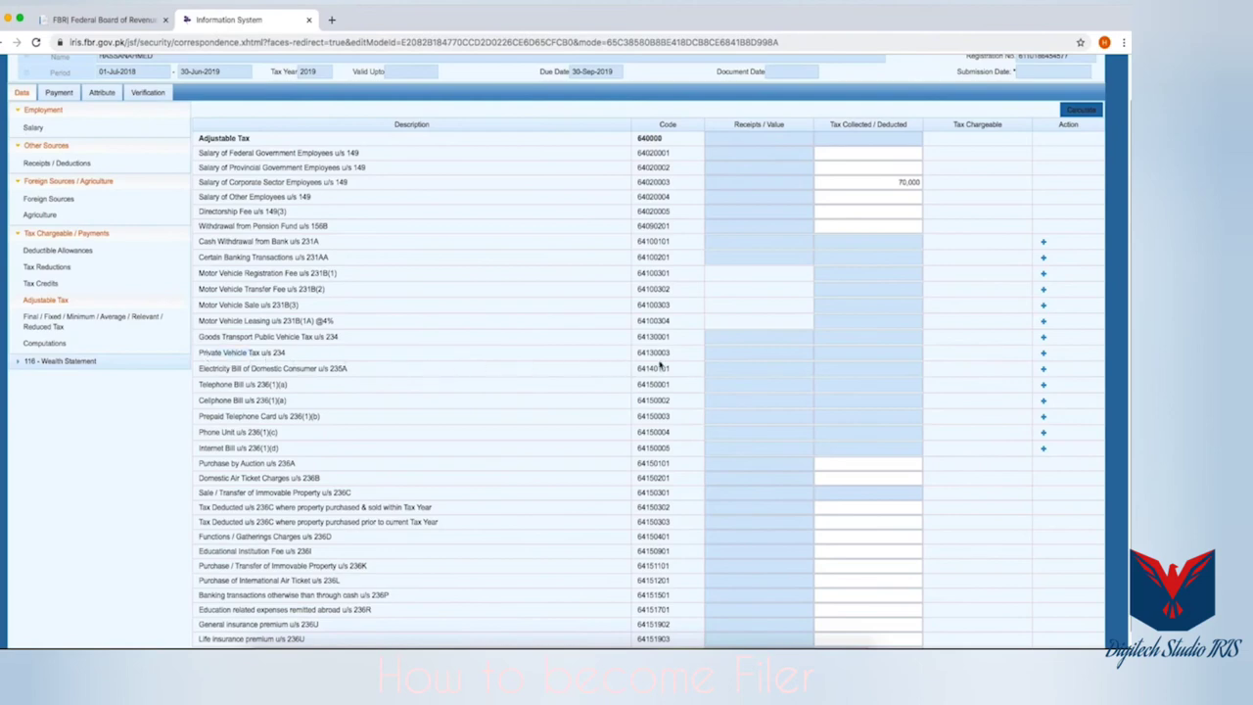
Add a Private Vehicle Tax u/s 234 entry with the vehicle's registration number, contents "Suzuki Wagon R" and 10,000 tax collected
left_click(1043, 357)
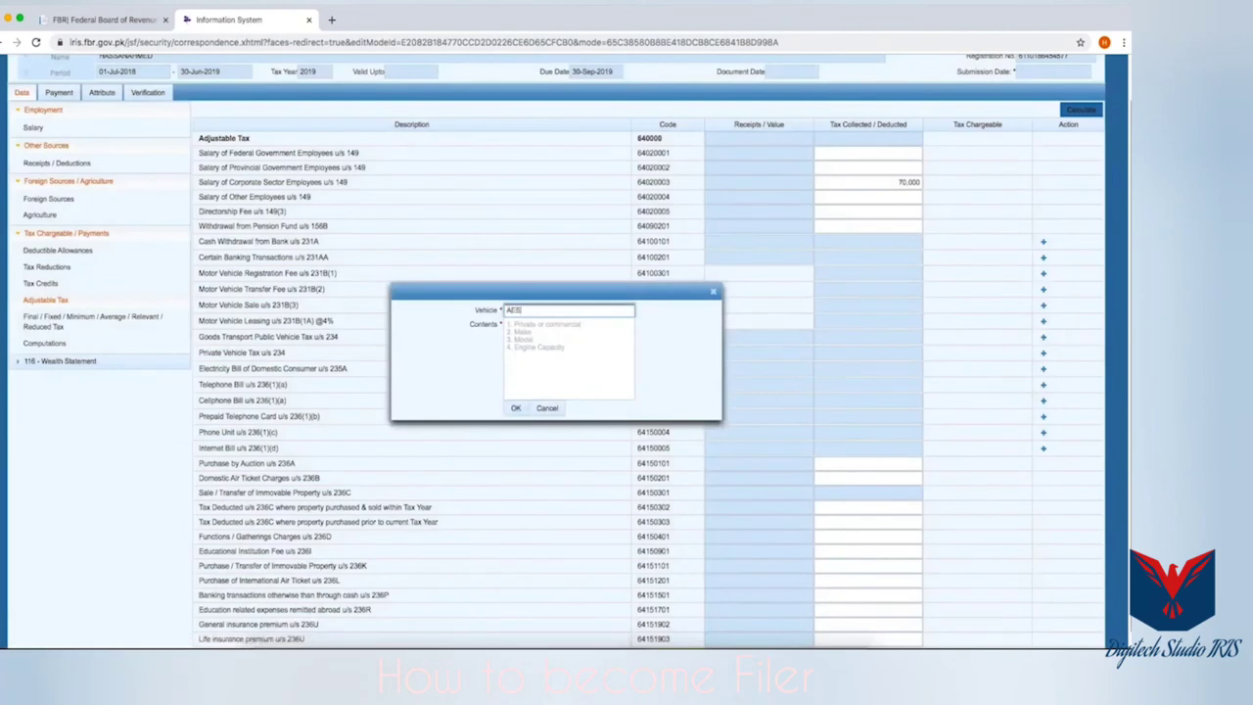
left_click(509, 324)
type("Suzuki Wagon R")
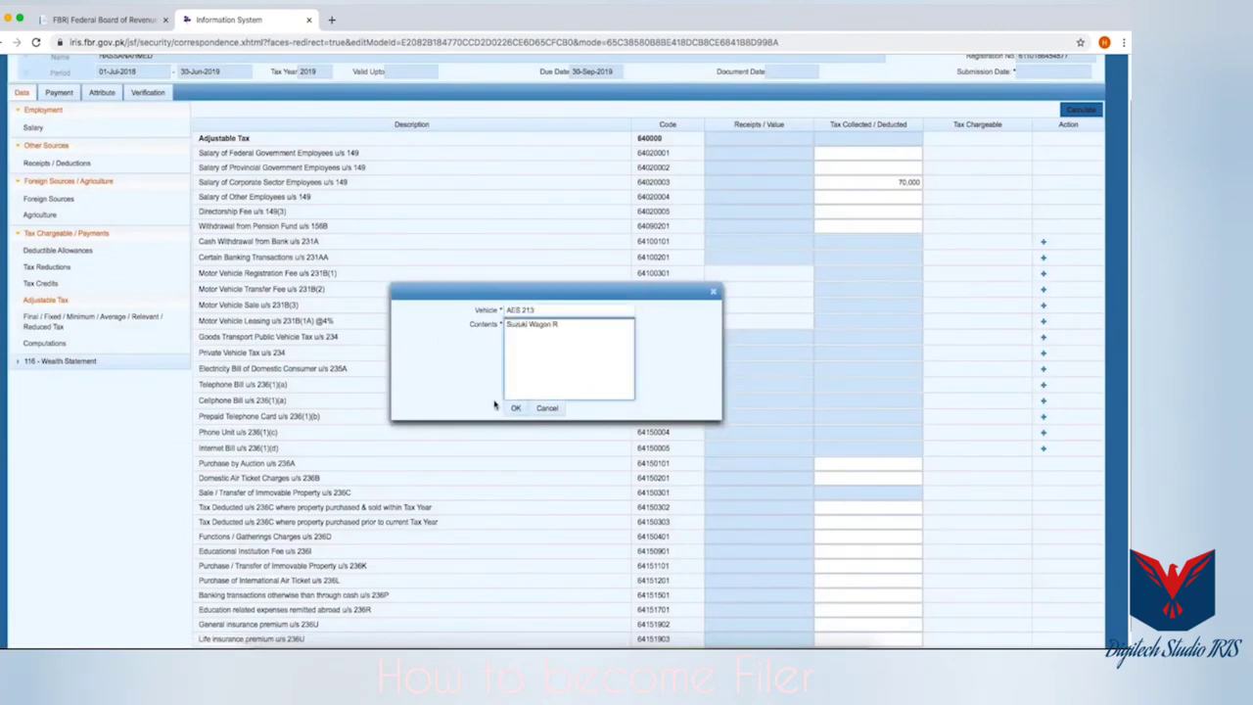
left_click(515, 407)
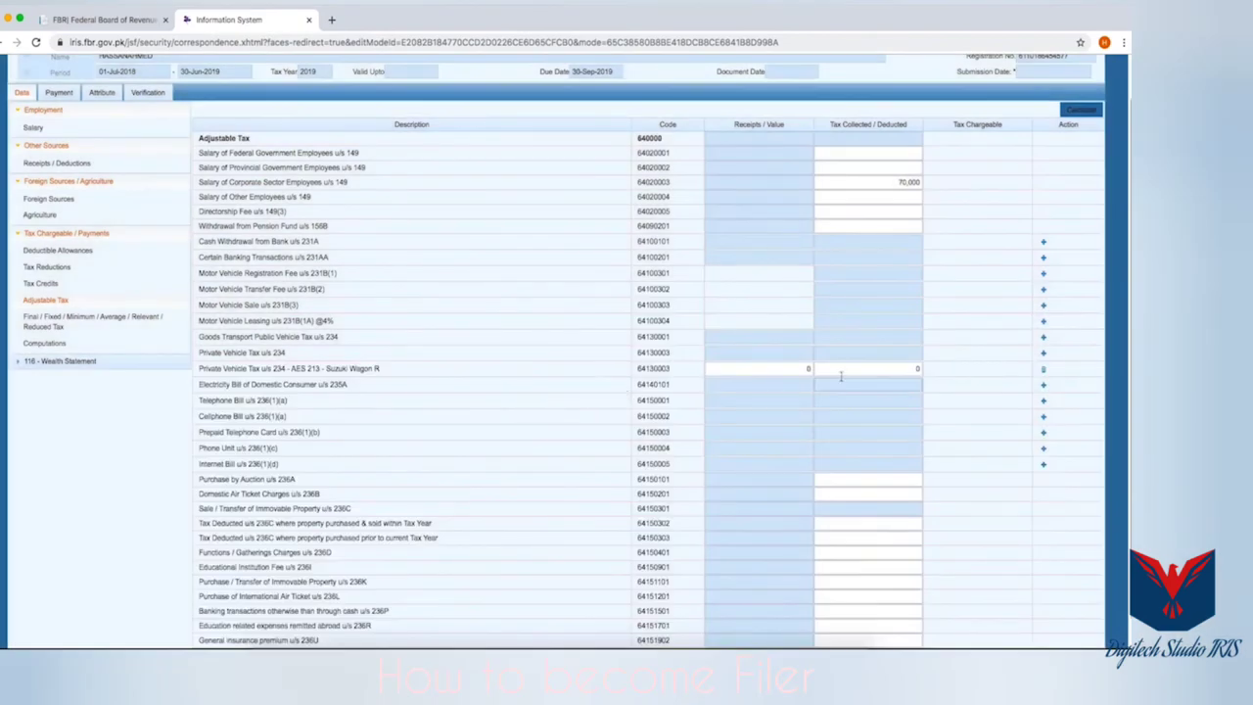
left_click(912, 369)
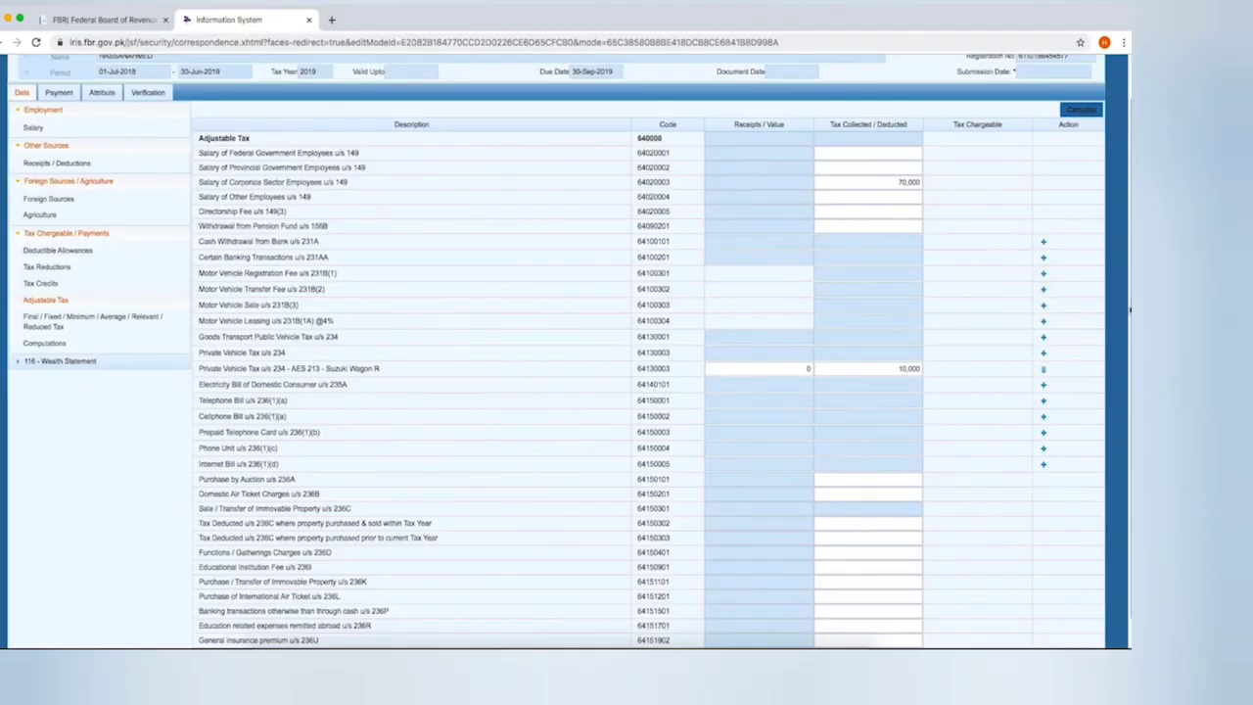
Check the remaining Adjustable Tax rows and save the income tax return
scroll(1131, 309, "down", 1)
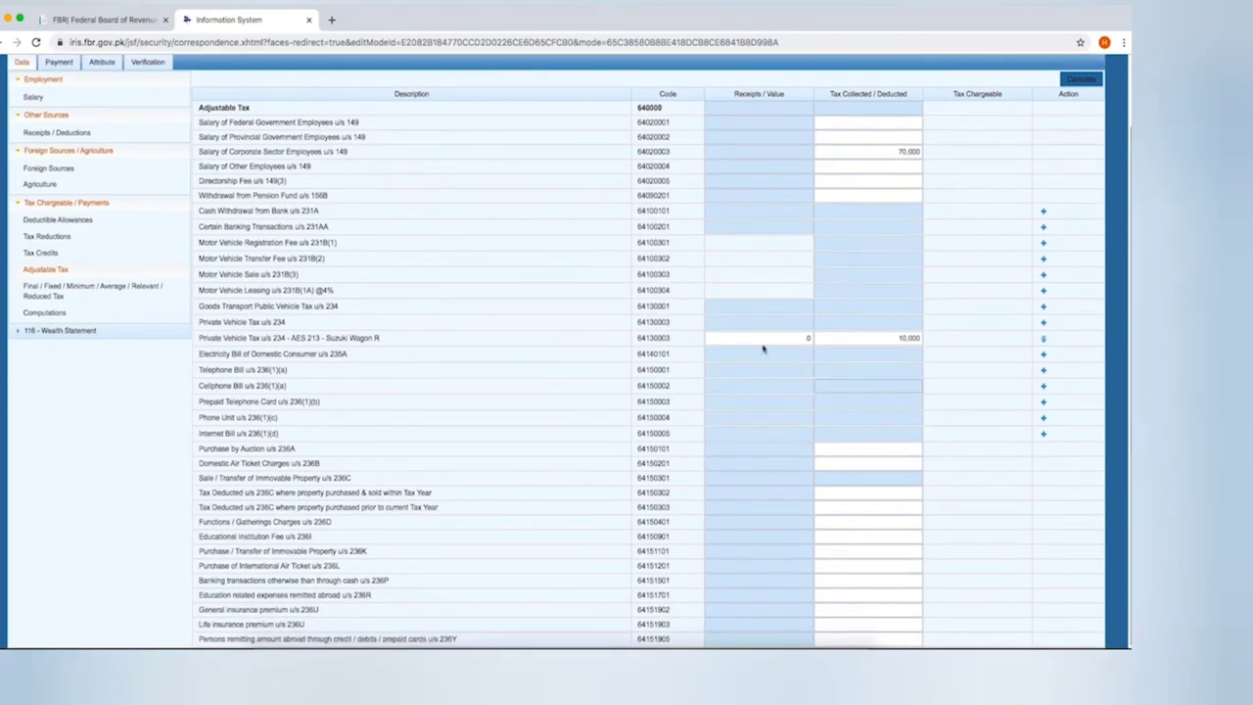
scroll(1123, 362, "up", 3)
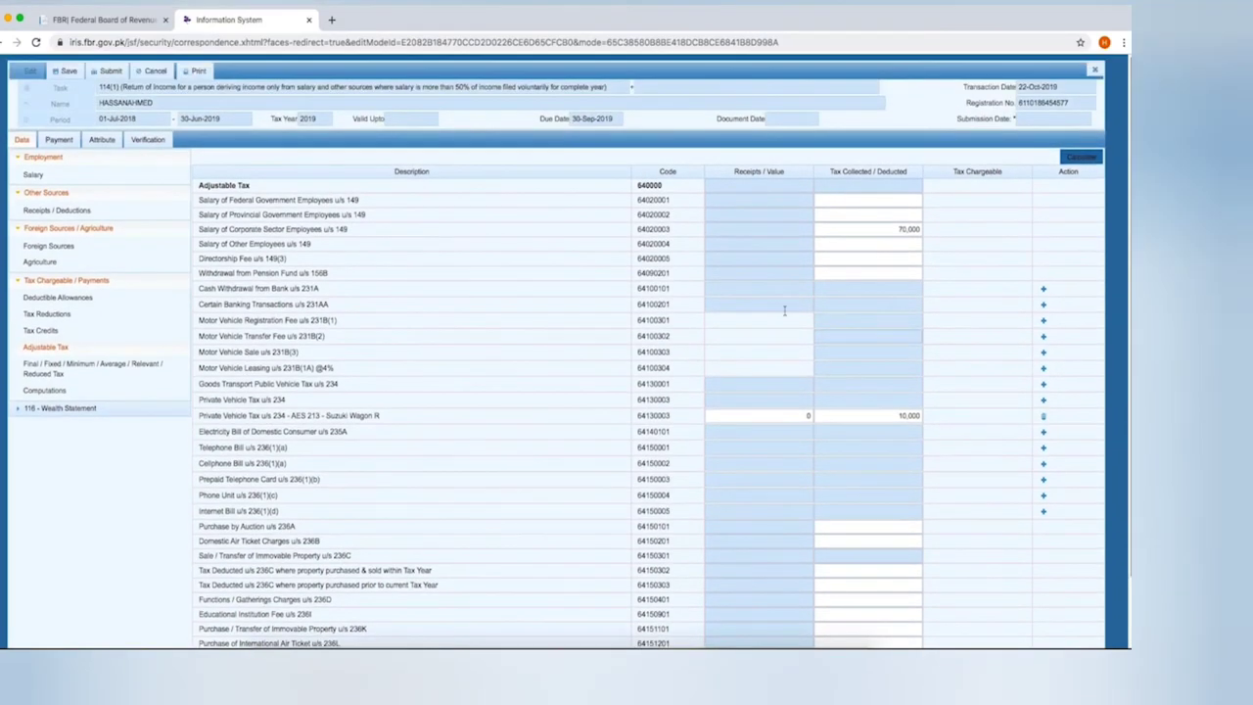
left_click(64, 71)
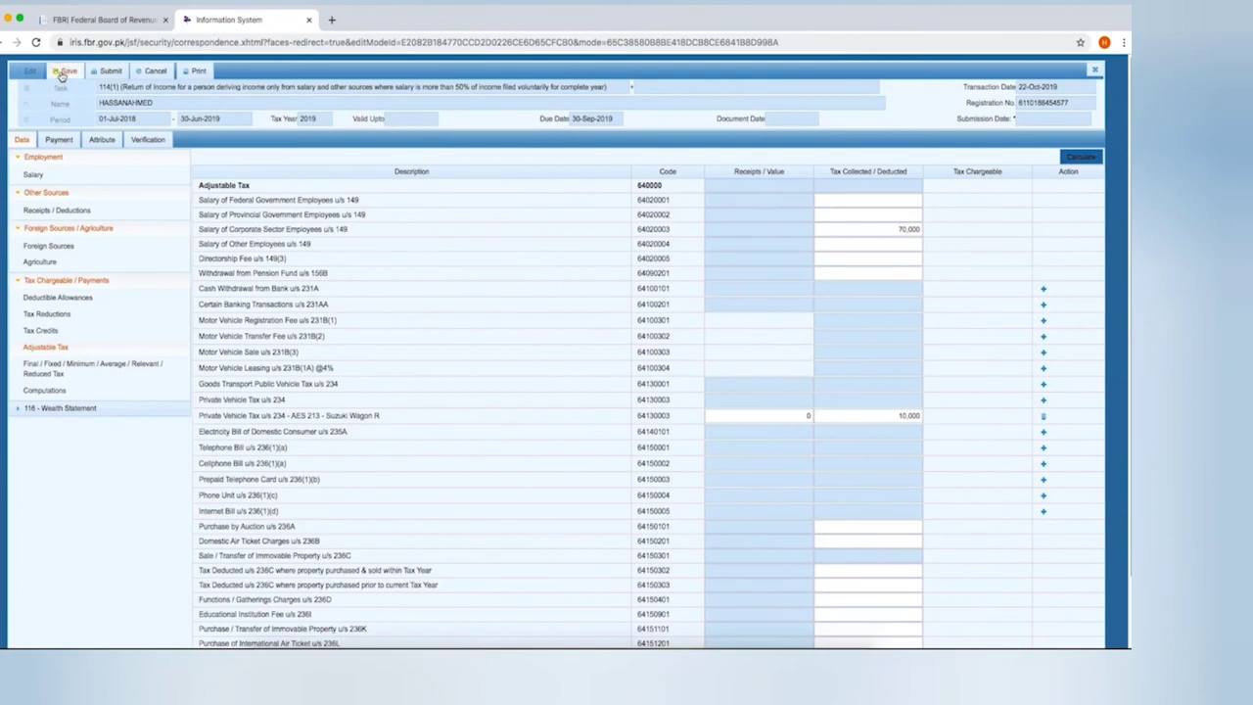